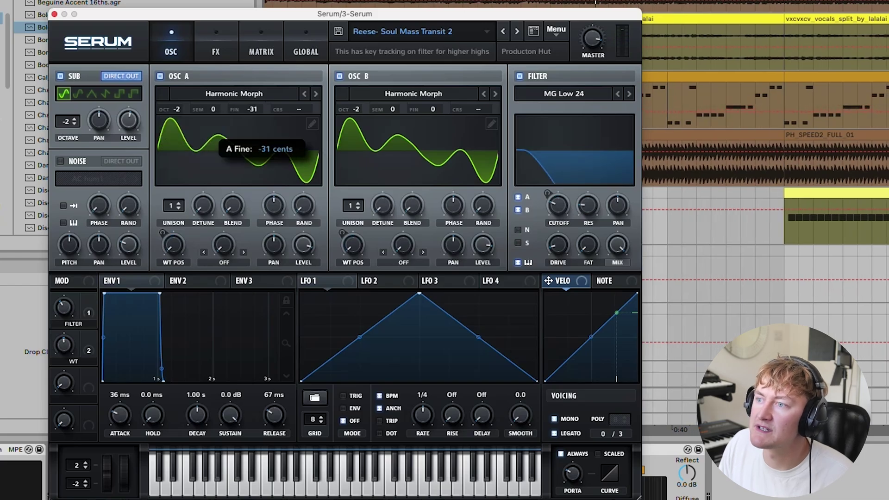
Step: Detune the two oscillators in opposite directions: set the fine tuning to 32 cents on OSC B and -32 cents on OSC A
drag(433, 110, 433, 108)
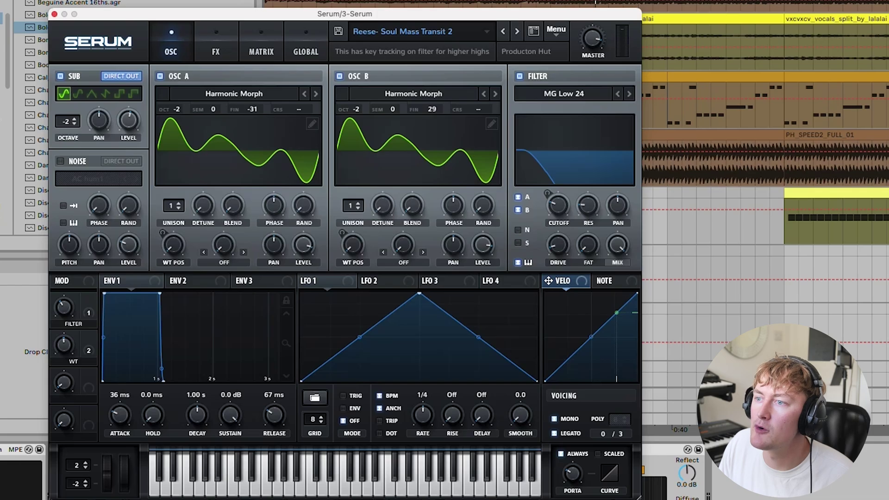
drag(433, 110, 433, 108)
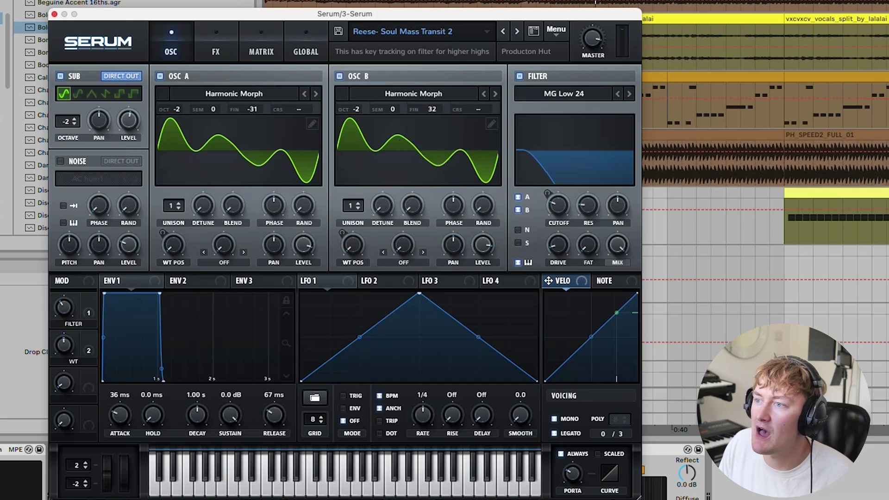
drag(252, 109, 252, 110)
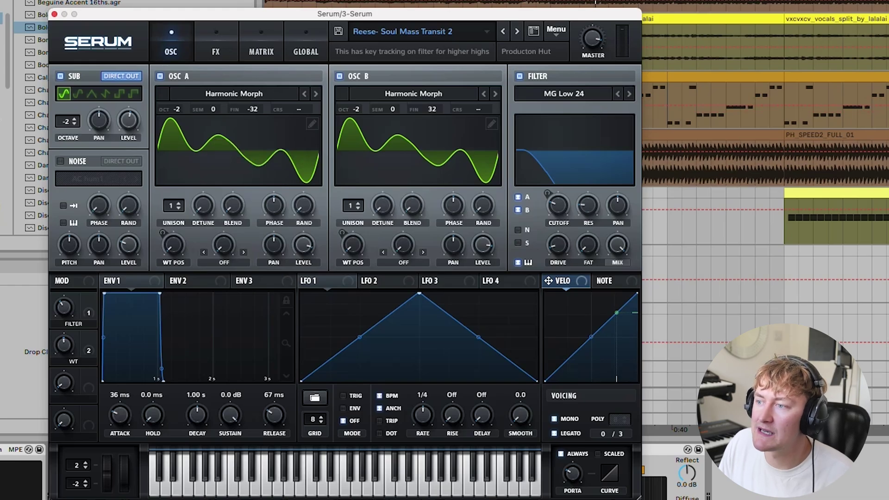
Step: Play the bass while sweeping the WT macro up and back down to about 12%
drag(548, 281, 57, 347)
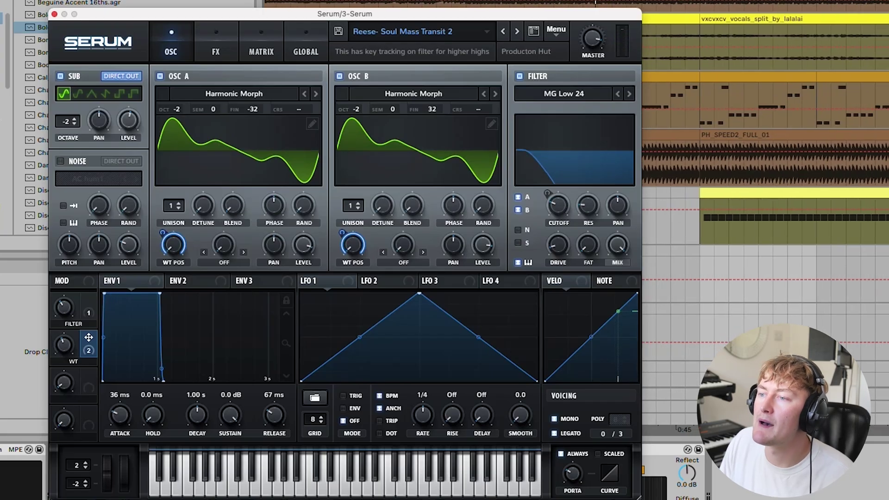
key(space)
drag(64, 346, 64, 303)
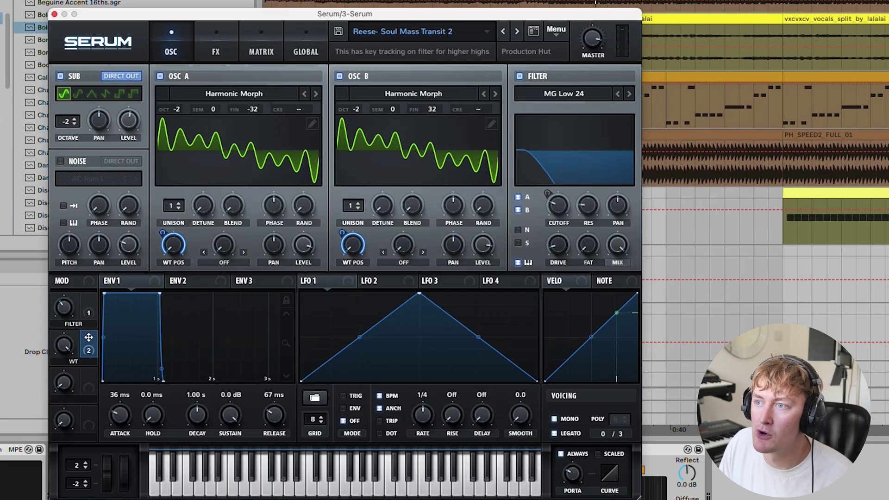
click(313, 123)
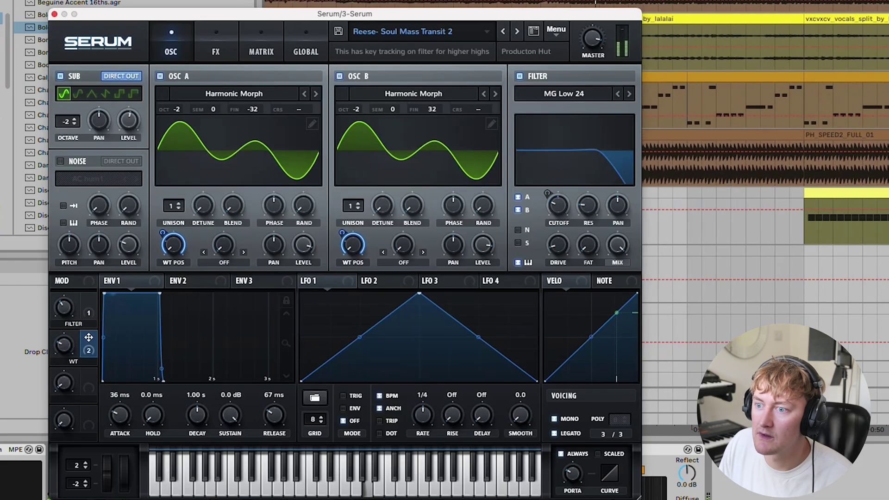
drag(64, 345, 63, 368)
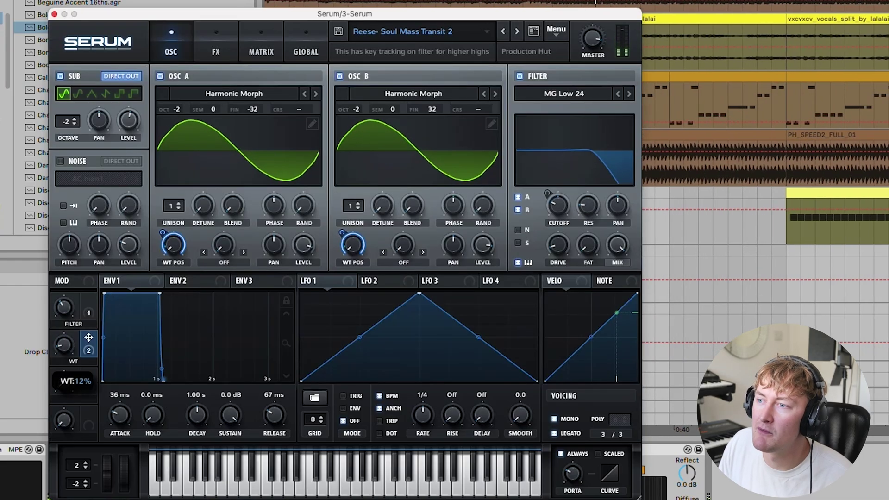
Step: Add extra upper harmonics to oscillator A's first wavetable frame in the wavetable editor, including bins 7 and 15
click(312, 123)
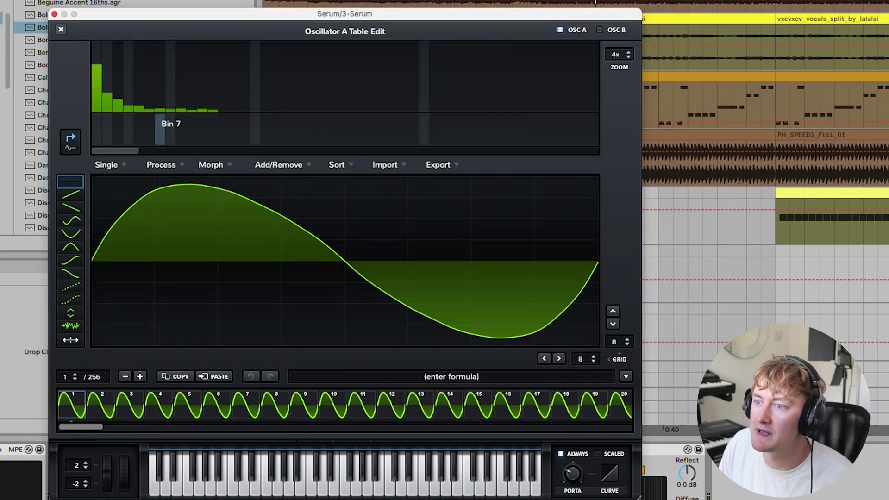
click(61, 29)
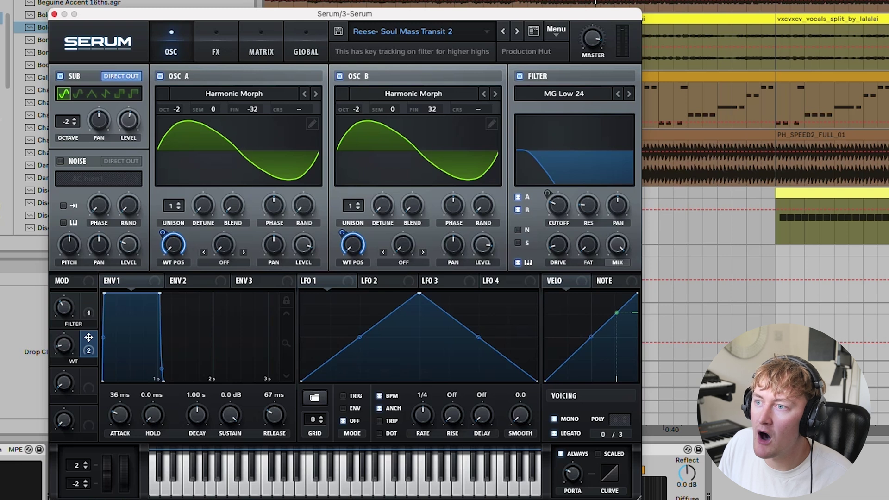
click(160, 77)
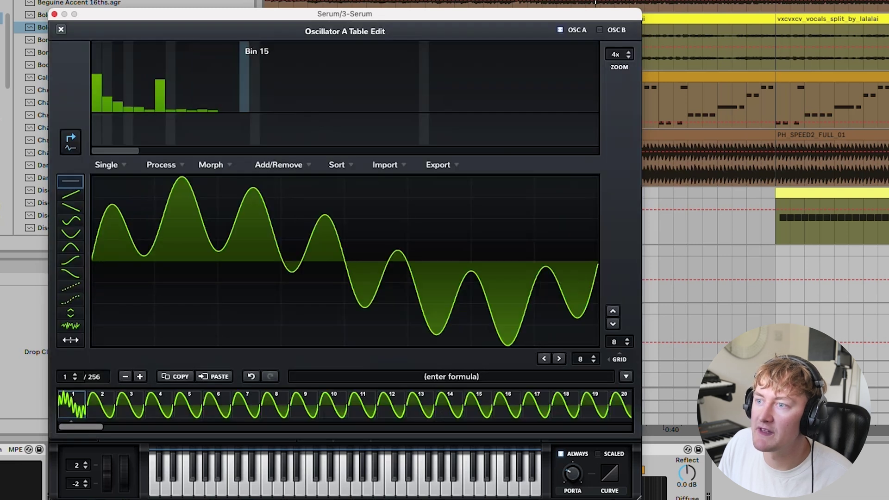
click(244, 84)
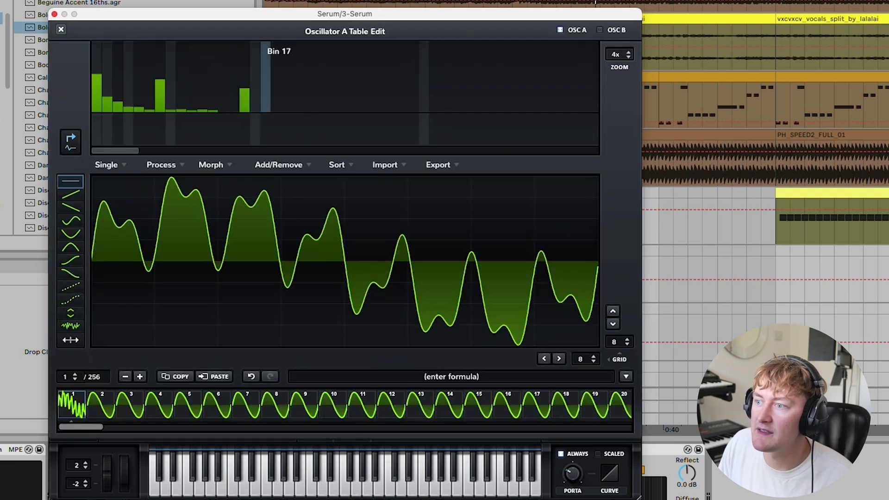
click(276, 78)
click(350, 77)
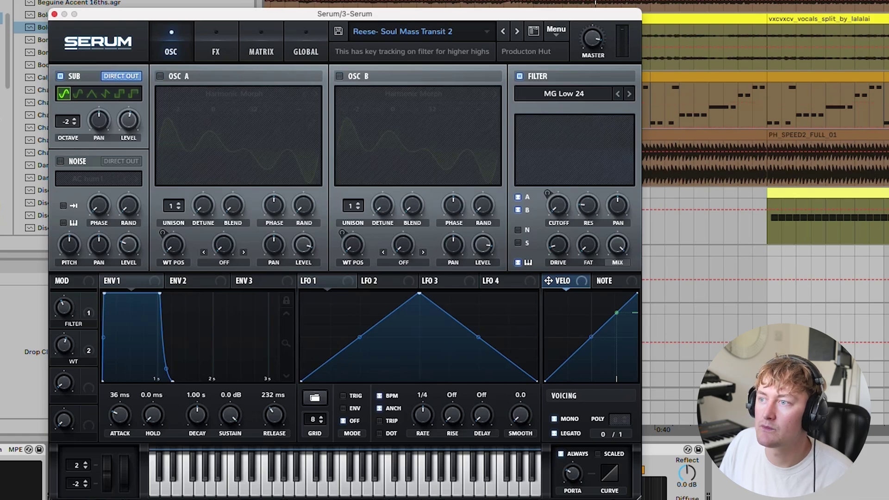
Step: Audition the sub oscillator on its own, and play the bass again with oscillators A and B re-enabled
key(space)
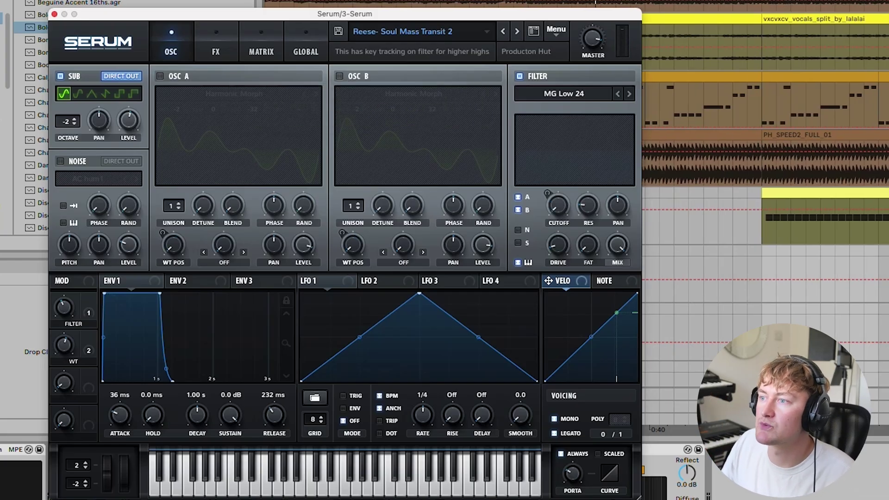
key(super+z)
key(super+z)
key(space)
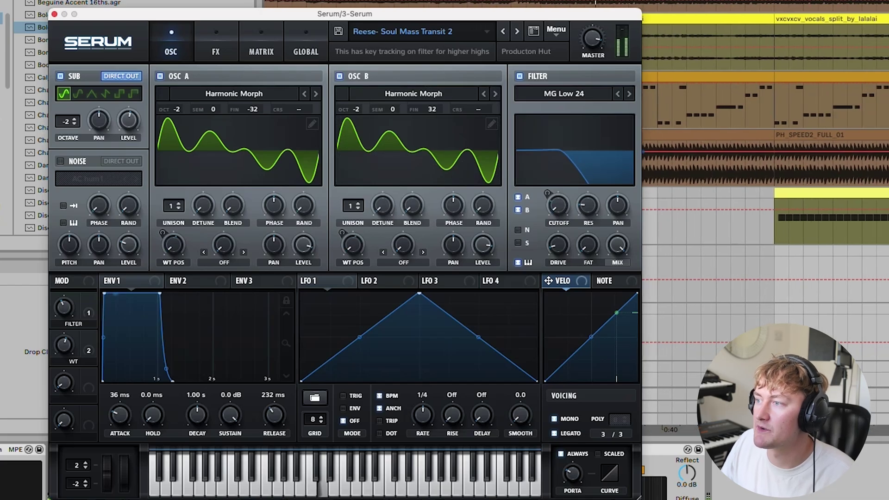
Step: Bypass the filter briefly to compare the unfiltered bass, and toggle Serum's Reverb effect
click(520, 77)
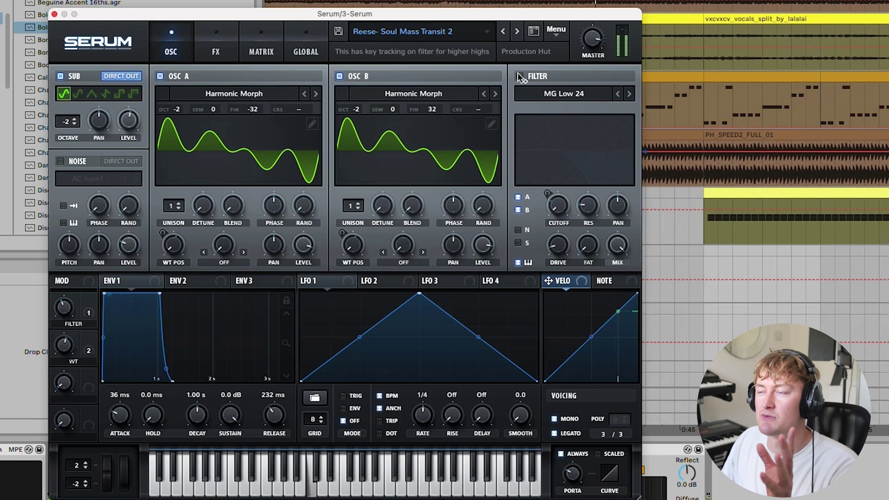
click(520, 76)
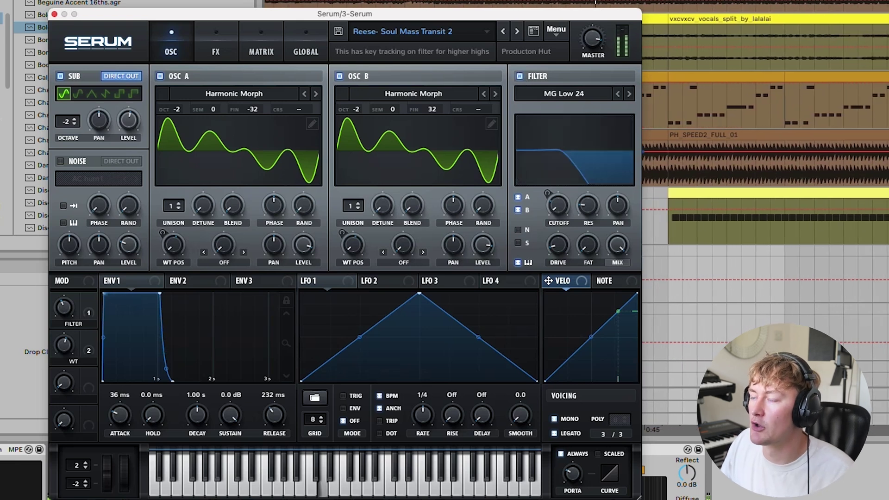
click(217, 52)
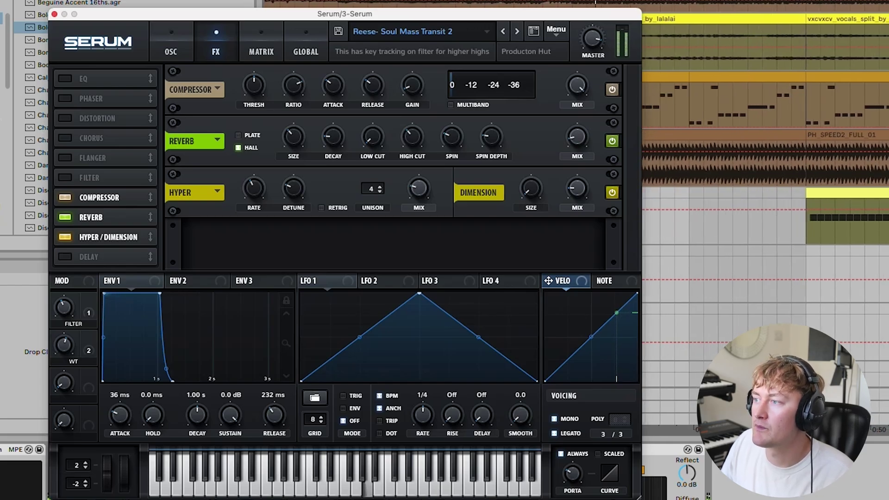
click(612, 141)
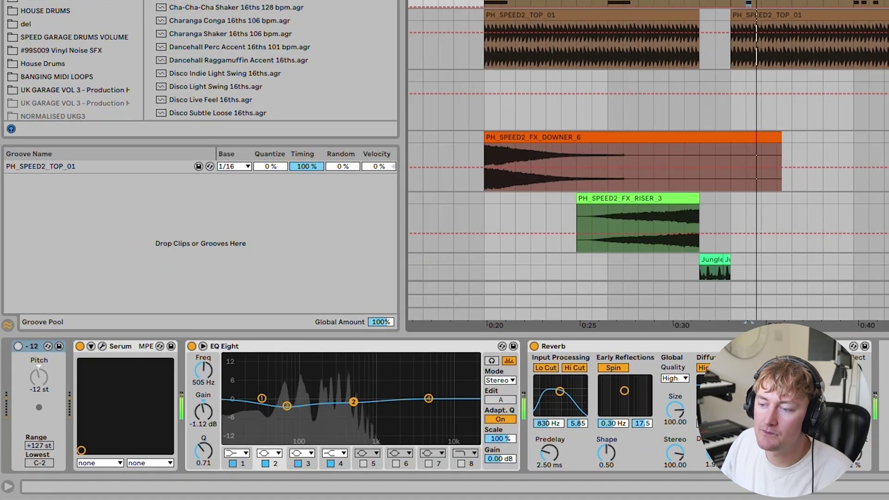
Step: Show the Reverb device's Dry/Wet automation on the Serum track and play the arrangement from around bar 17
key(space)
click(288, 407)
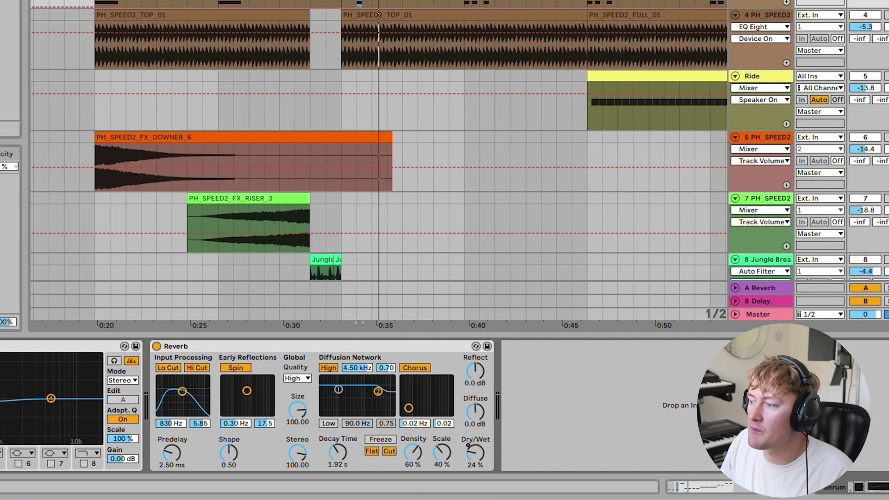
right_click(479, 454)
click(519, 378)
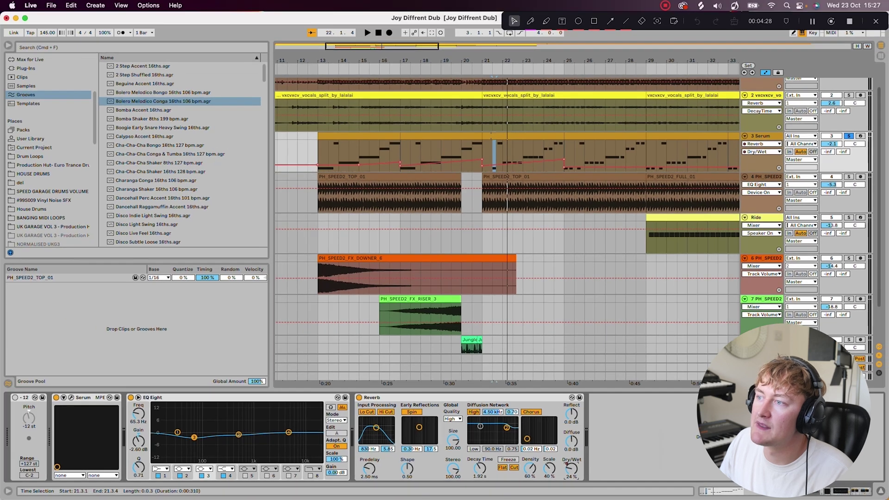
click(410, 155)
key(space)
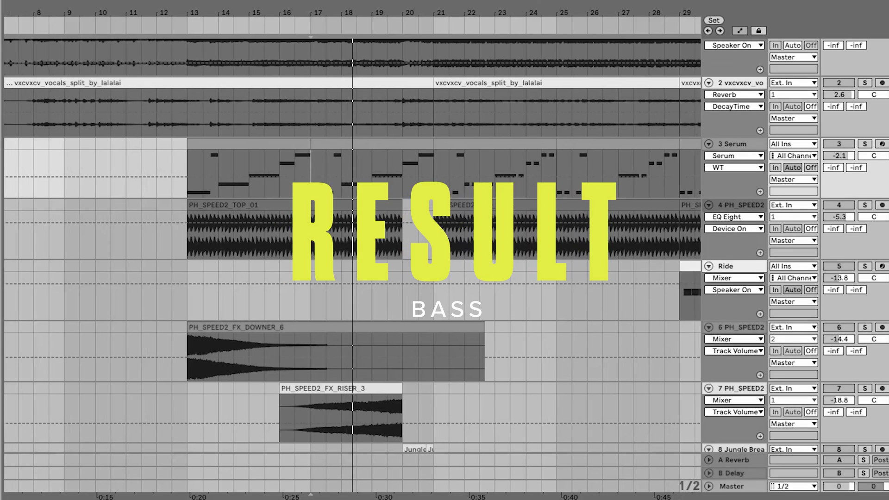
Step: Start arrangement recording and display Serum's WT automation on the Serum track, with the plug-in window moved clear of the lane
scroll(445, 235, up, 1)
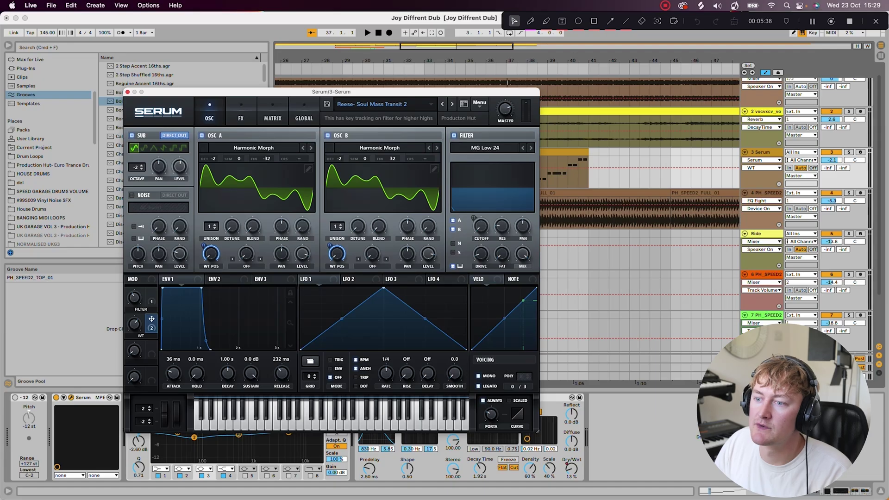
key(F9)
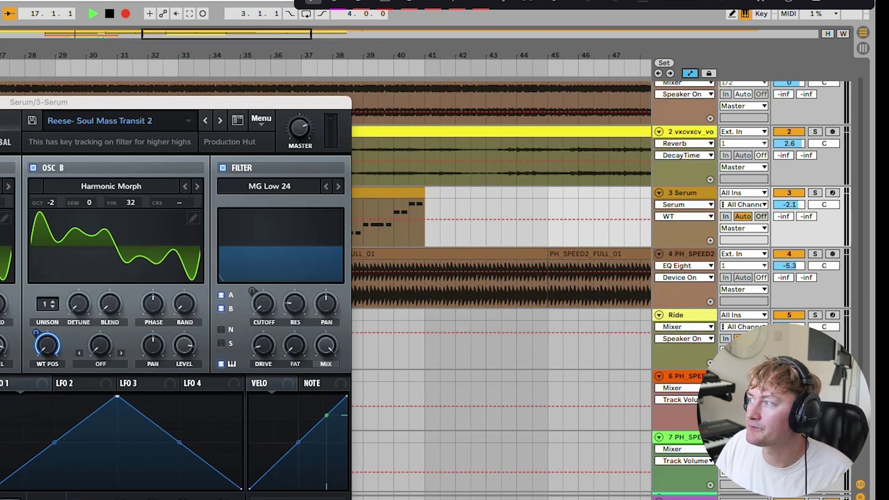
click(686, 205)
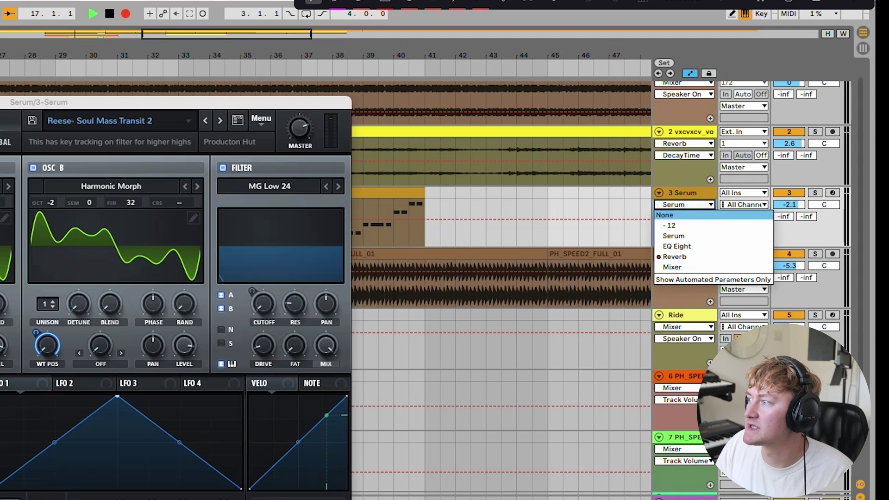
click(674, 236)
drag(278, 102, 298, 411)
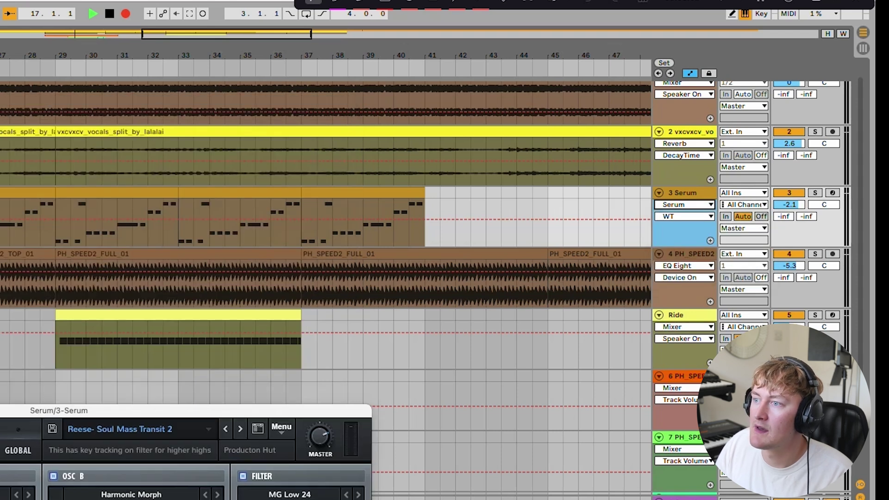
Step: Draw WT automation over bars 21 to 29 on the Serum track as two rising ramps, each starting from zero
scroll(74, 219, left, 4)
drag(34, 219, 34, 246)
drag(99, 245, 100, 232)
drag(157, 232, 157, 246)
mouse_move(239, 245)
mouse_down()
mouse_move(240, 232)
mouse_move(274, 222)
mouse_move(279, 246)
mouse_up()
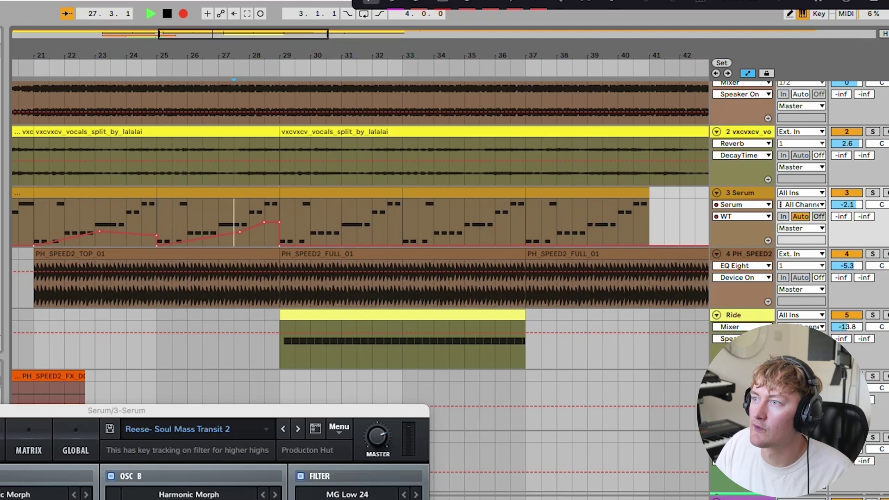
Step: Play from bar 27, raise the WT automation to 100% at bar 29 and draw a rise and fall over bars 29 to 33
click(234, 232)
key(space)
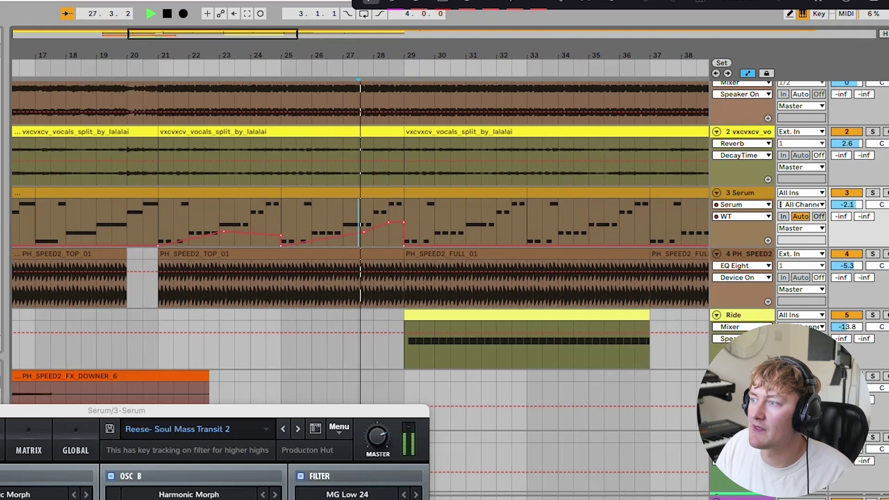
drag(374, 223, 373, 200)
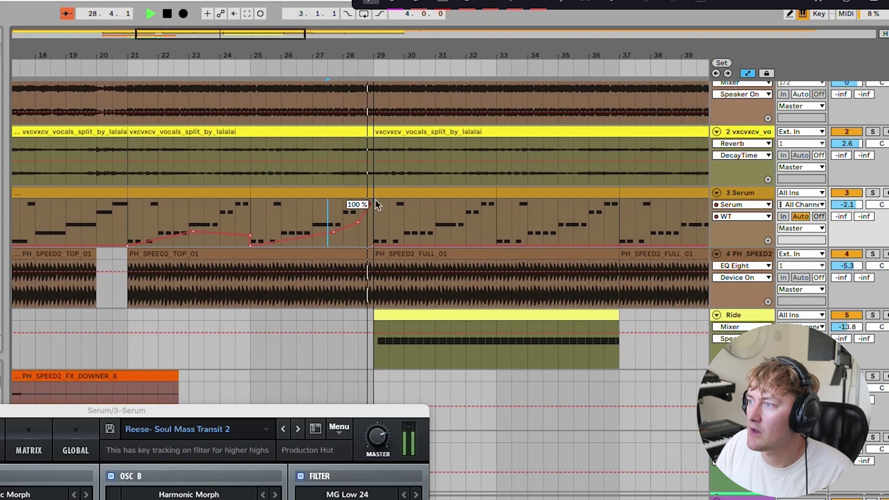
mouse_move(415, 246)
mouse_down()
mouse_move(415, 218)
mouse_move(450, 201)
mouse_move(475, 205)
mouse_move(474, 216)
mouse_move(482, 200)
mouse_move(510, 245)
mouse_up()
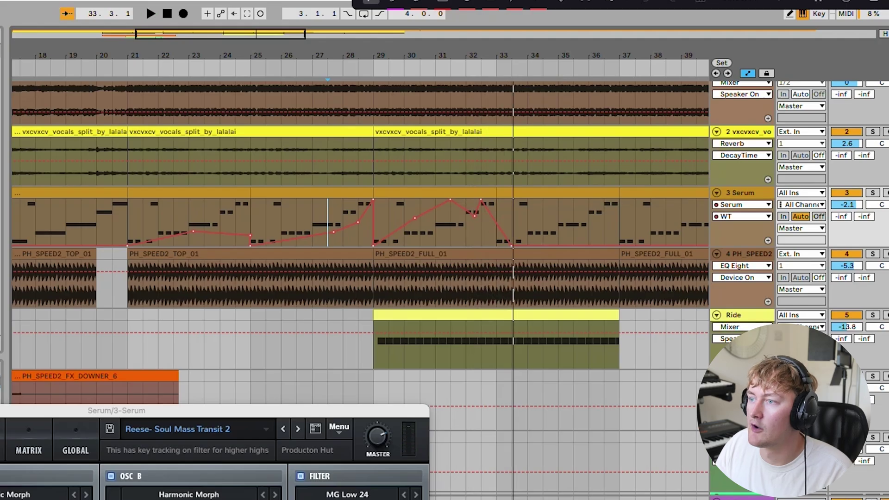
Step: Delete the drawn WT automation on the Serum track from bar 21 to about the middle of bar 36
drag(127, 222, 604, 227)
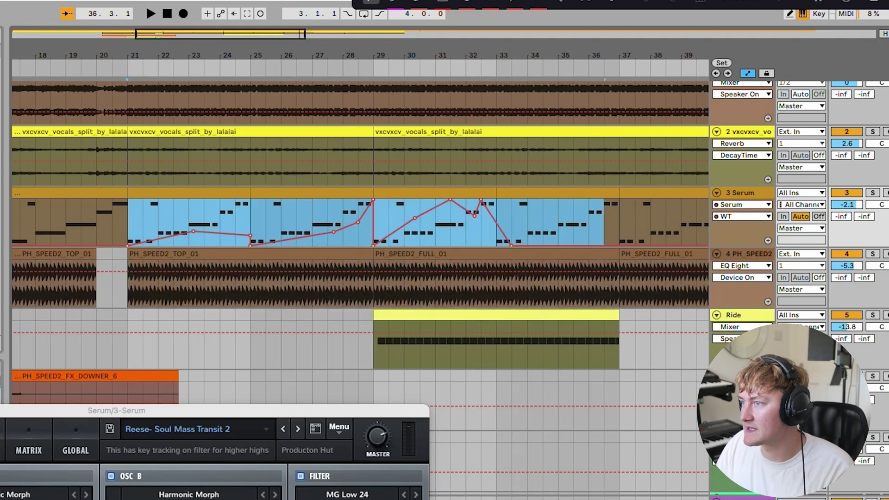
key(Delete)
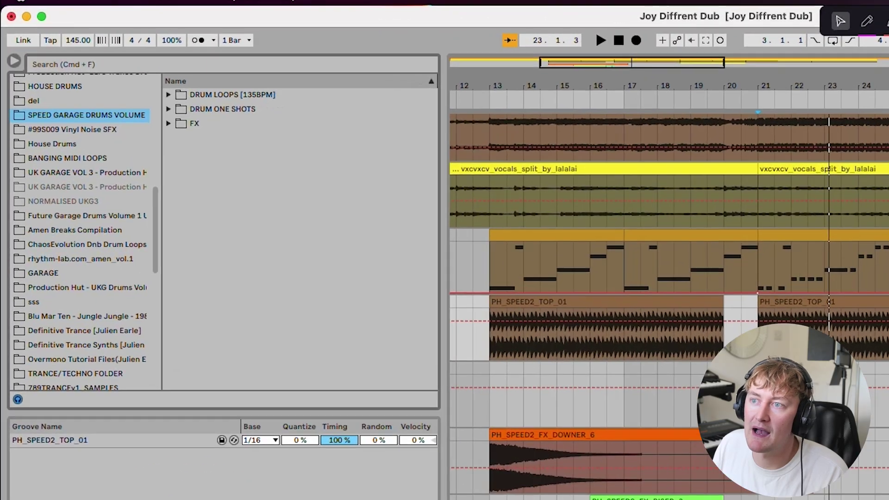
Step: Preview the full drum loops PH_SPEED2_FULL_01.wav and PH_SPEED2_FULL_08.wav from the speed garage drums pack
click(249, 100)
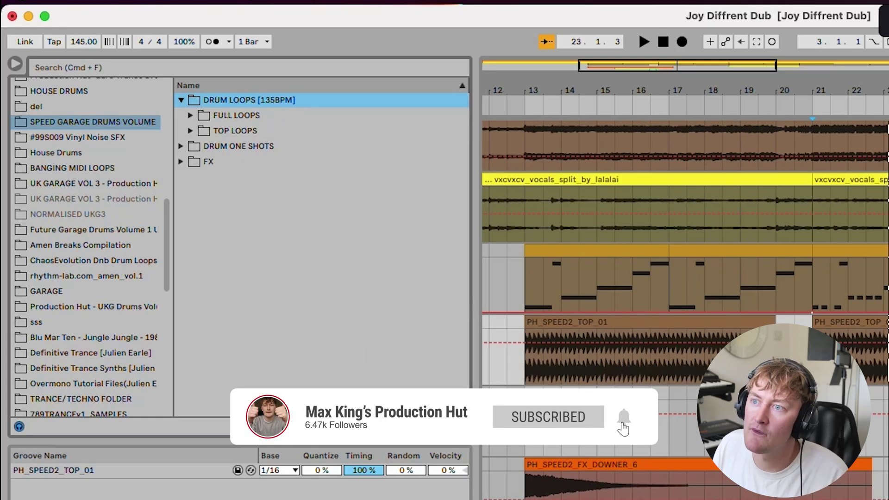
click(190, 115)
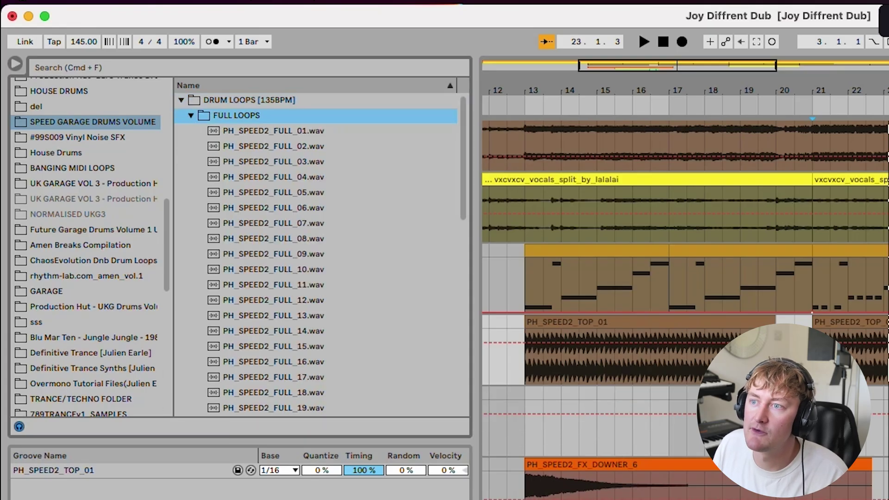
click(273, 131)
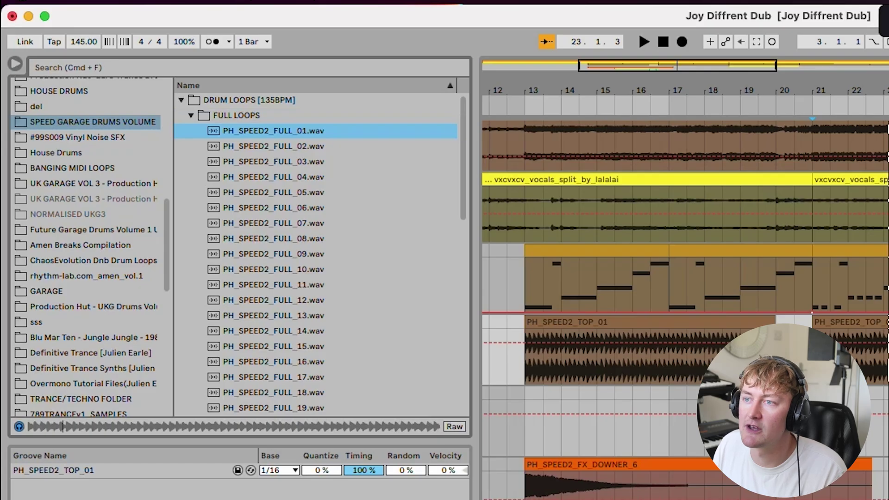
click(274, 239)
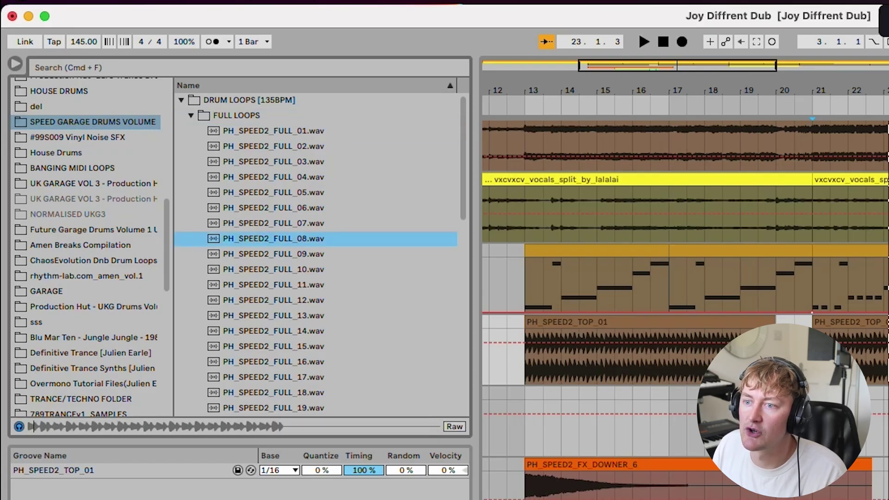
Step: Preview full drum loops further down the list, including PH_SPEED2_FULL_13.wav, PH_SPEED2_FULL_48.wav, PH_SPEED2_FULL_49.wav and PH_SPEED2_FULL_50.wav
scroll(315, 250, down, 2)
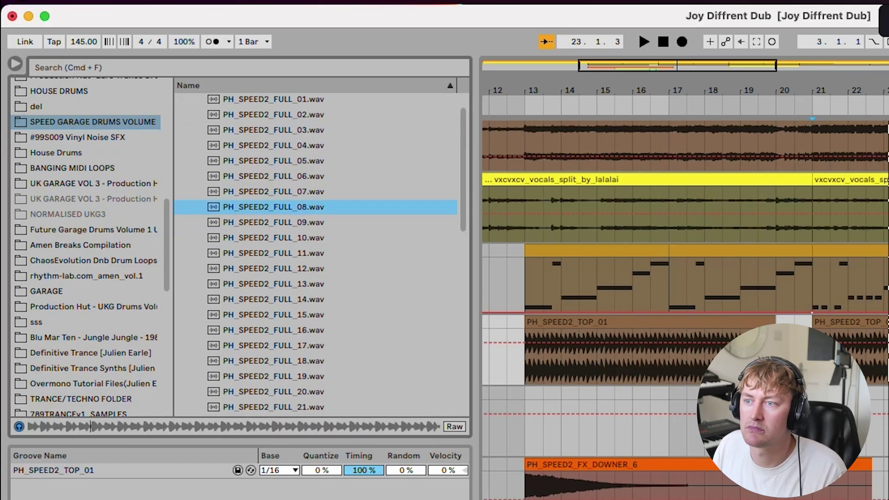
click(312, 285)
scroll(312, 284, down, 2)
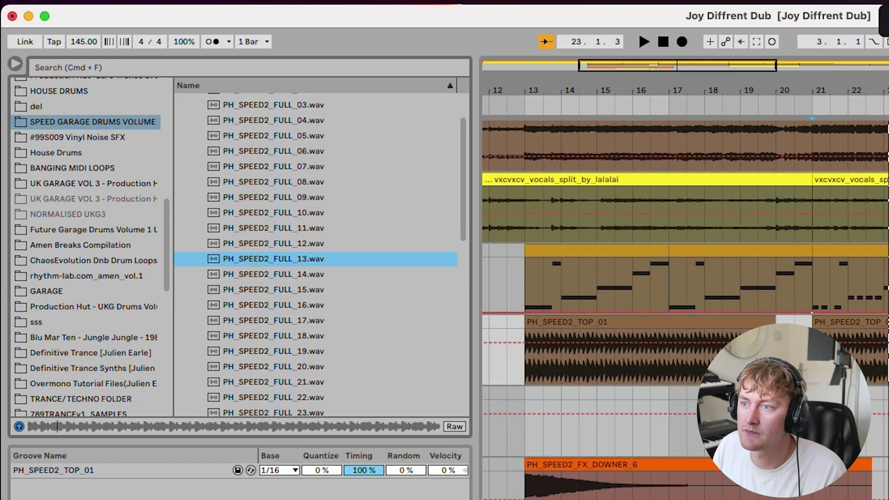
click(313, 278)
scroll(313, 278, down, 10)
scroll(312, 278, down, 3)
click(313, 378)
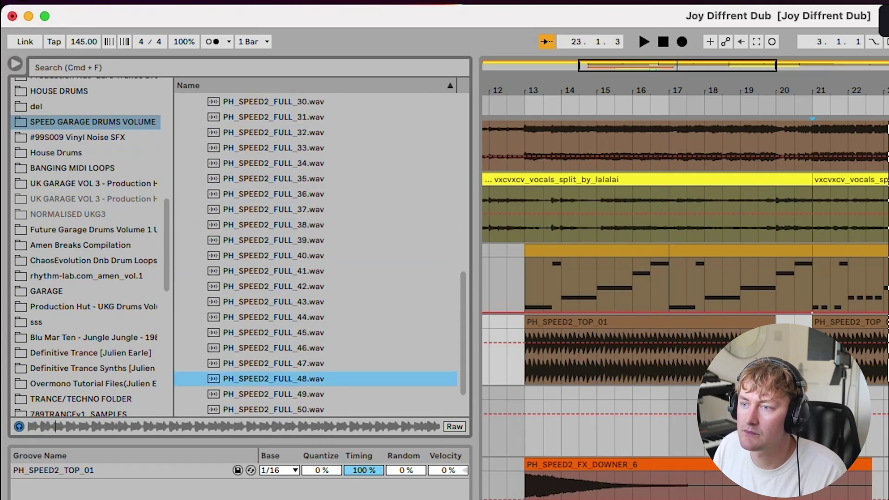
click(324, 363)
click(323, 395)
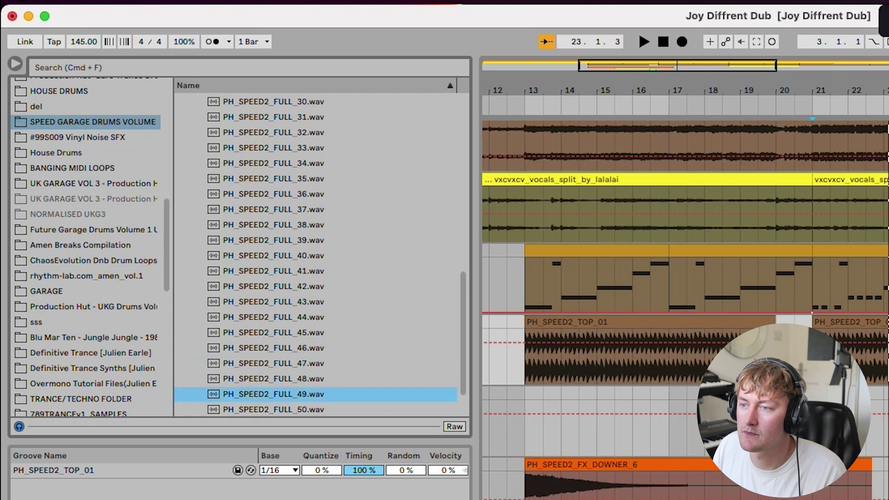
scroll(323, 396, down, 1)
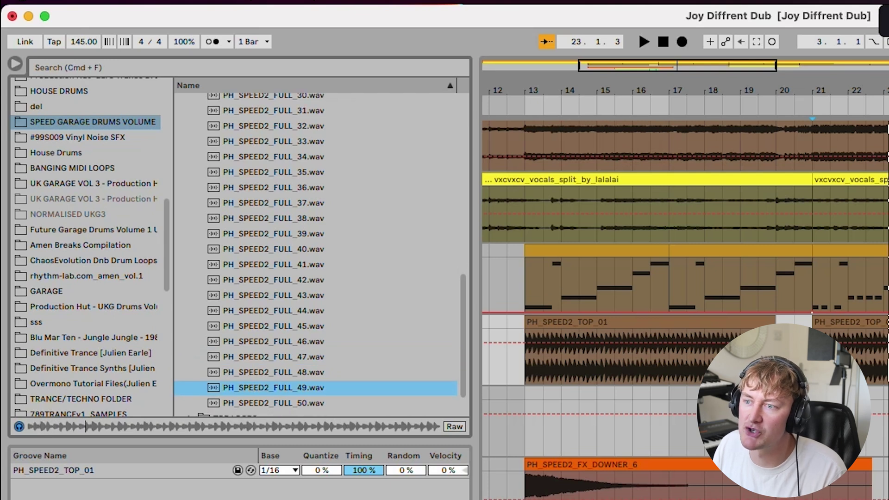
key(Down)
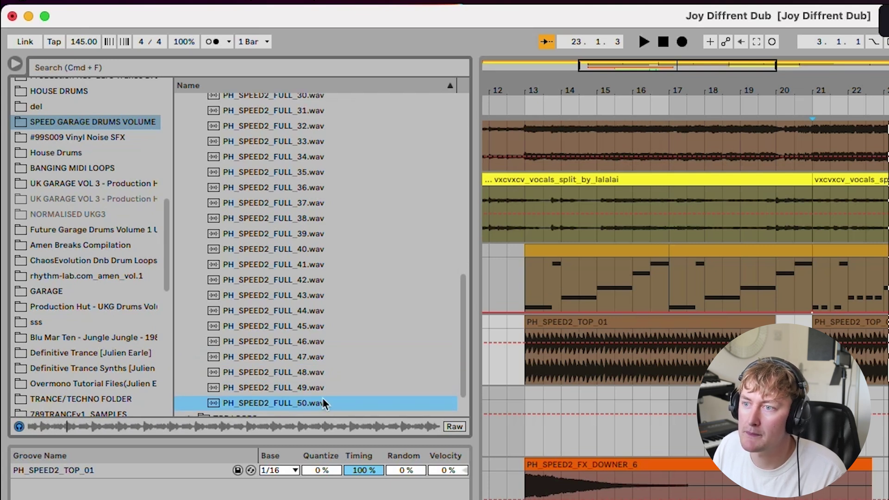
Step: Collapse the drum loops folder, expand the claps in the drum one shots folder and preview a clap sample
scroll(315, 250, up, 10)
click(191, 116)
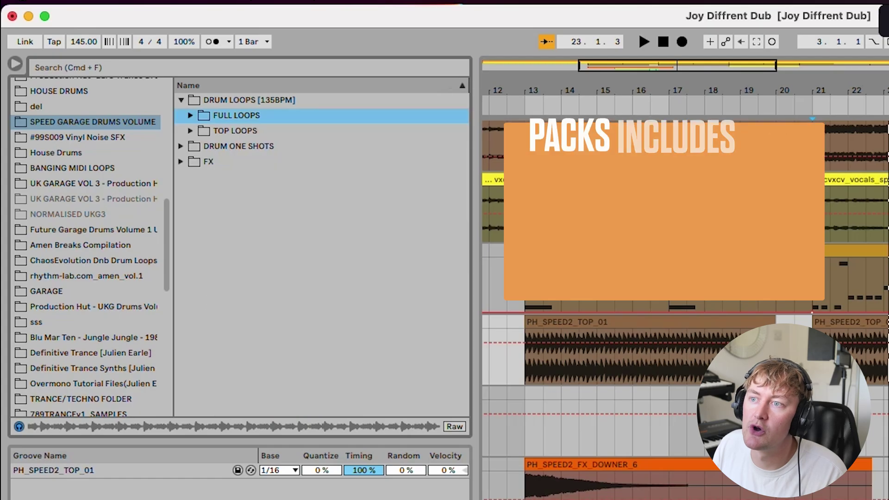
click(180, 100)
click(180, 115)
click(190, 130)
scroll(274, 278, down, 8)
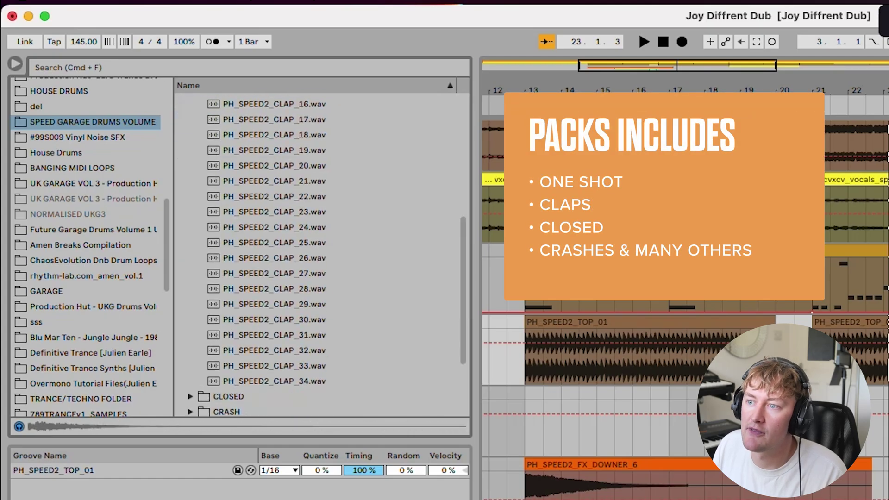
click(274, 279)
Step: Preview samples from the closed and crash folders of the drum one shots, including PH_SPEED2_CLOSED_9.wav and PH_SPEED2_CLOSED_10.wav
click(190, 340)
click(274, 239)
drag(274, 285, 275, 300)
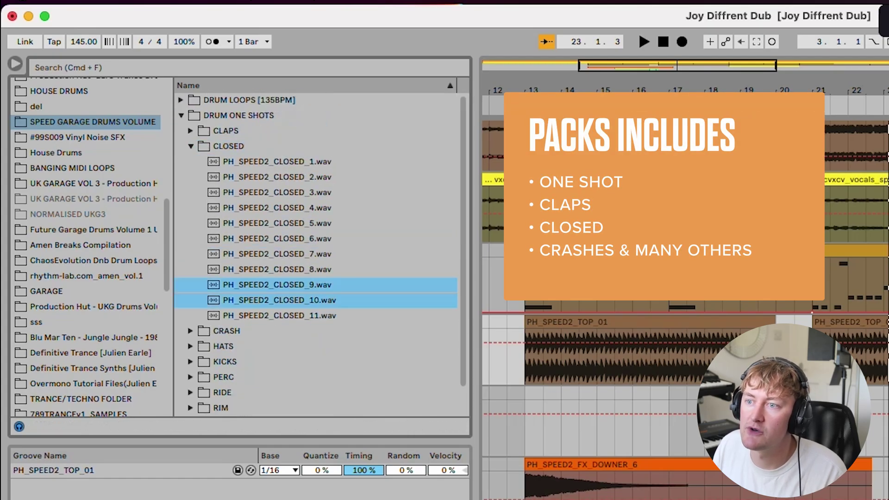
click(191, 331)
click(275, 223)
click(274, 269)
Step: Expand the hats folder of the drum one shots and preview several hat samples
click(191, 331)
click(271, 300)
click(271, 208)
click(272, 285)
scroll(315, 255, down, 10)
Step: Preview various one-shots from the kicks folder, including PH_SPEED2_KICK_16.wav and PH_SPEED2_KICK_27.wav
click(191, 331)
click(272, 269)
click(272, 332)
click(272, 377)
scroll(272, 377, down, 5)
click(272, 302)
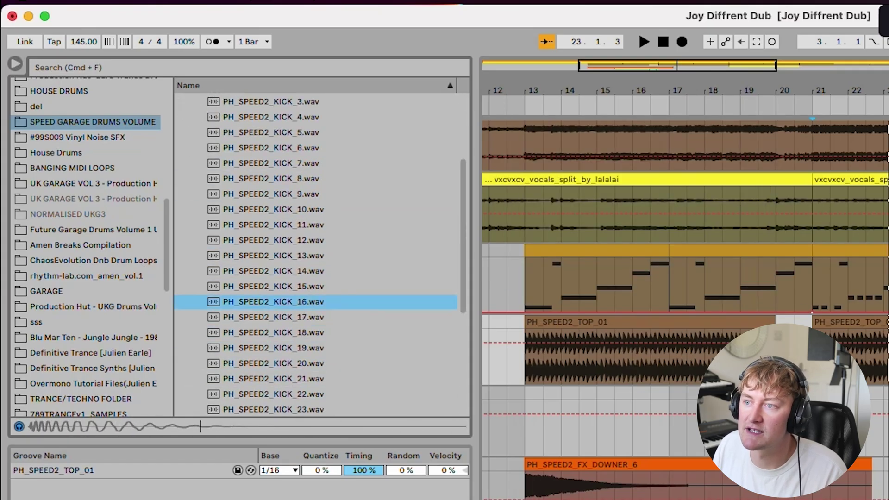
click(272, 349)
scroll(272, 349, down, 5)
click(271, 306)
click(272, 338)
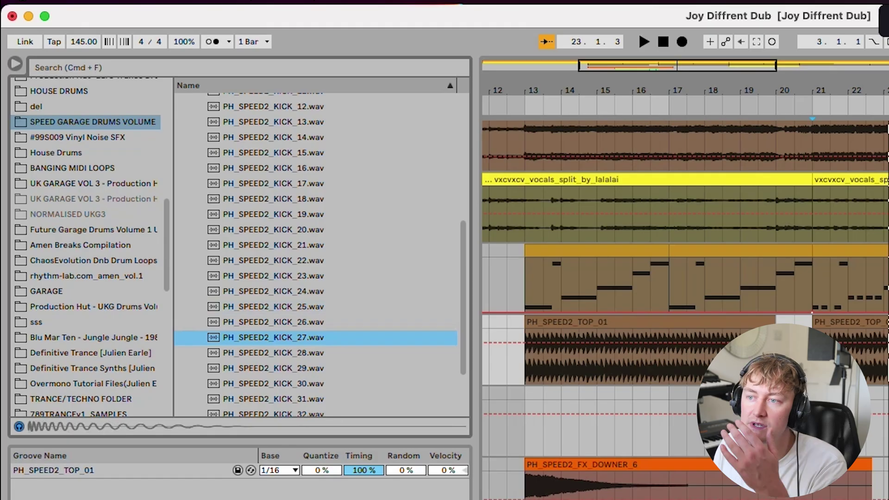
scroll(272, 315, down, 4)
click(272, 315)
Step: Expand the RAGGA FX folder of the pack's FX and preview several samples, including PH_SPEED2_FX_7.wav
click(208, 408)
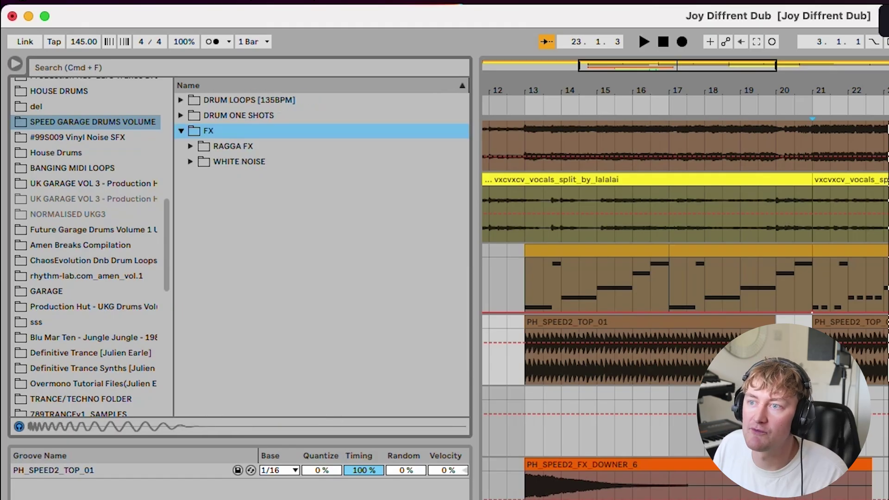
click(233, 147)
click(266, 224)
click(266, 255)
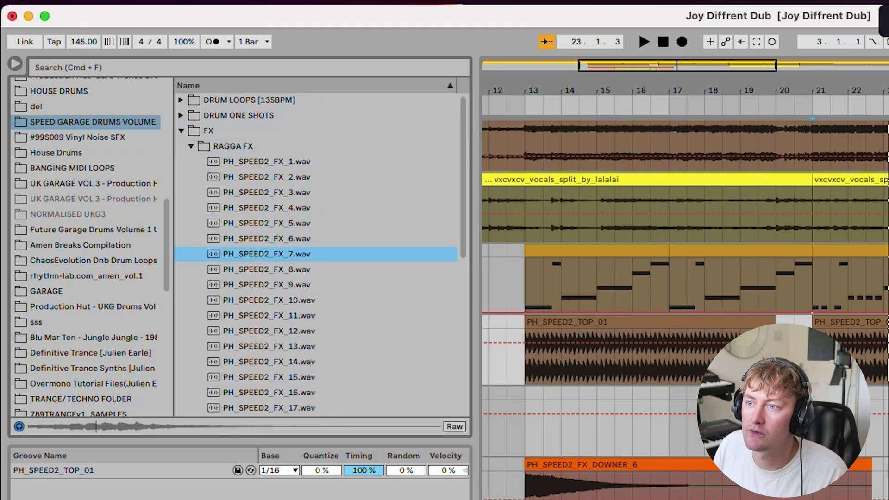
scroll(315, 255, down, 4)
click(269, 319)
scroll(269, 319, down, 4)
click(269, 344)
scroll(268, 344, down, 6)
scroll(268, 324, up, 13)
Step: Preview white noise samples from the FX folder, including PH_SPEED2_FX_DOWNER_2.wav, PH_SPEED2_FX_RISER_10.wav and PH_SPEED2_FX_DOWNER_16.wav
click(233, 146)
click(243, 162)
click(278, 192)
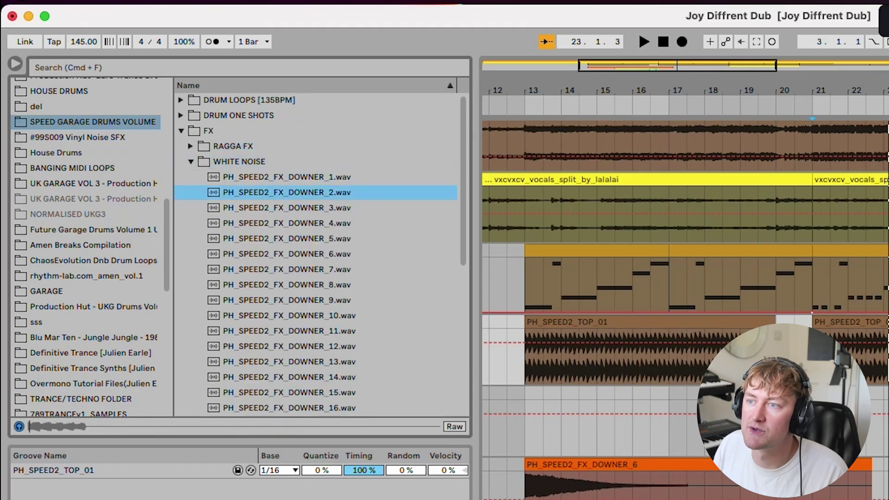
scroll(278, 251, down, 8)
click(280, 292)
click(280, 398)
scroll(280, 370, down, 1)
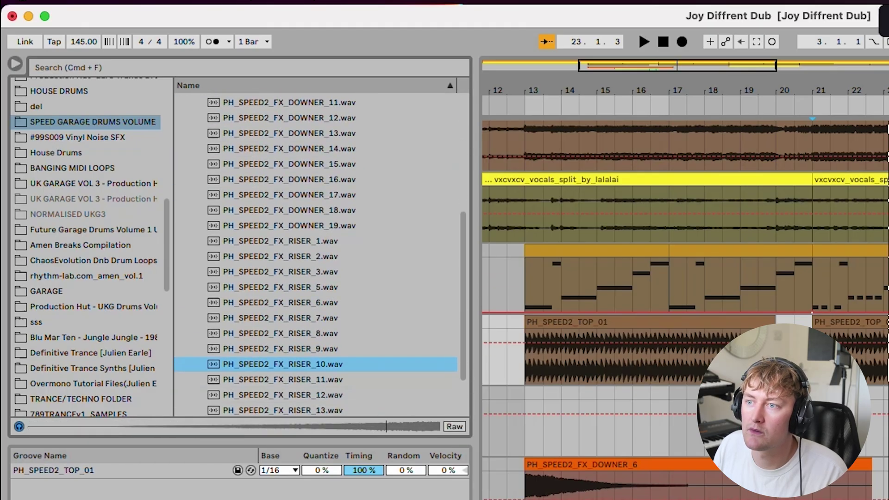
click(280, 179)
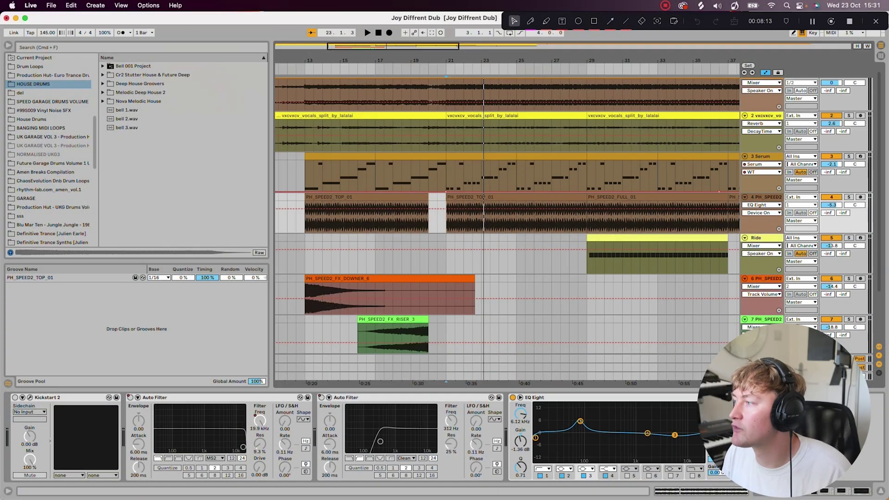
Step: Play the arrangement from bar 29 to hear the Ride track, both soloed and in the full mix
click(585, 241)
key(space)
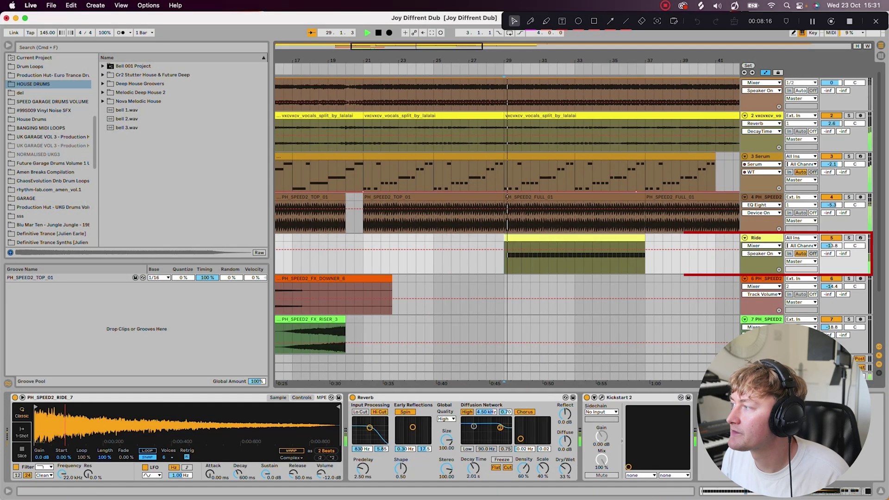
click(849, 238)
key(space)
scroll(849, 241, down, 3)
scroll(574, 216, up, 3)
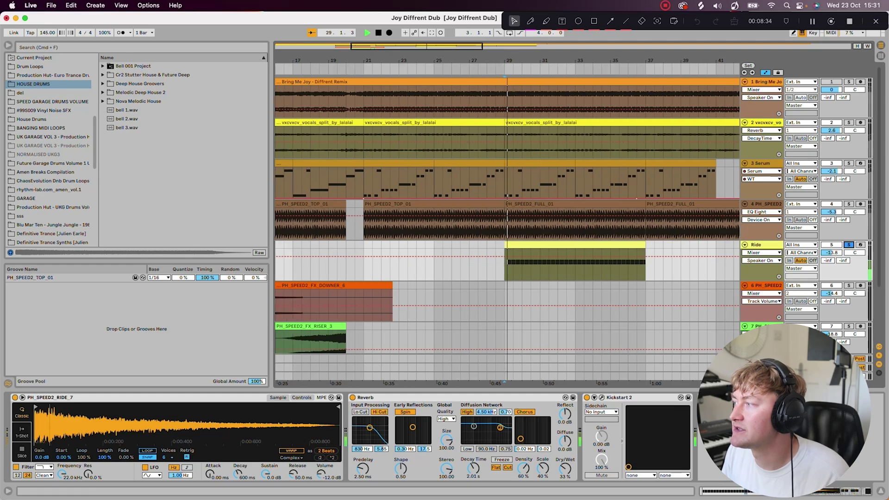
click(849, 245)
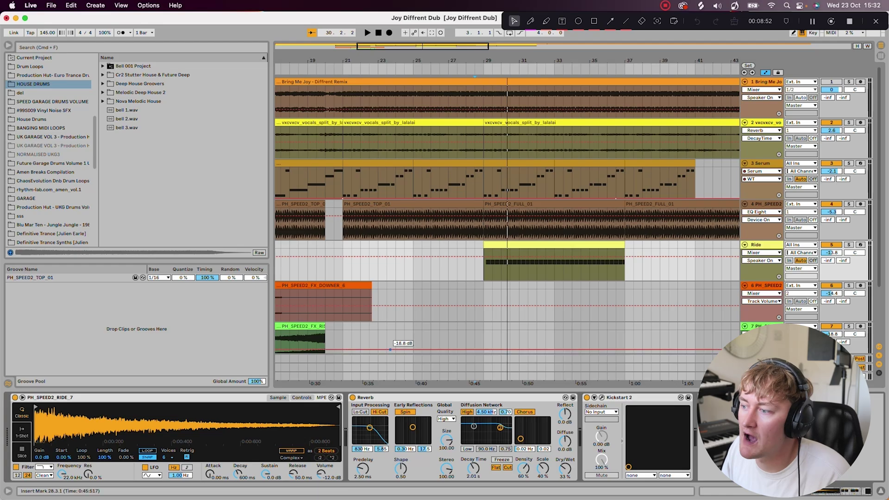
Step: Examine the Kickstart 2 settings on the Ride track and play from bar 29, soloing the ride to hear its sidechain
click(602, 398)
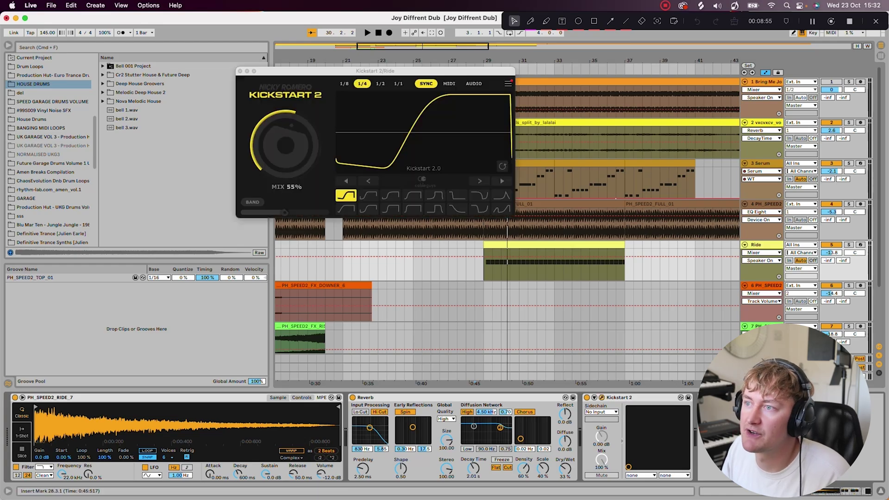
key(space)
key(super+alt+p)
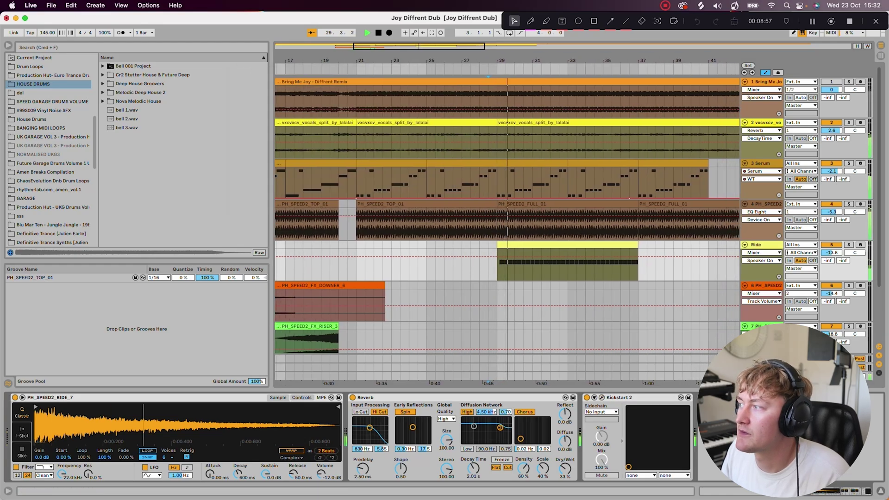
click(849, 245)
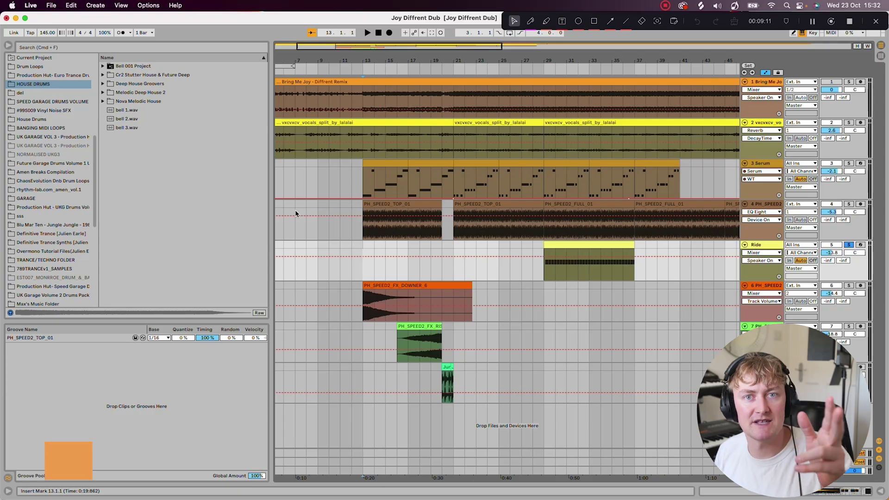
Step: Play from bar 13 and solo the PH_SPEED2_FX_DOWNER_6 track, followed by the PH_SPEED2_FX_RISER_3 track
key(space)
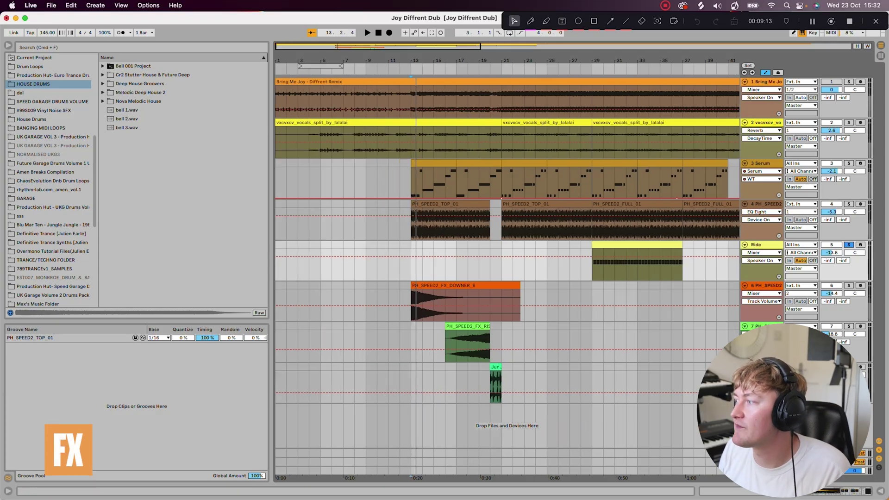
click(849, 286)
key(space)
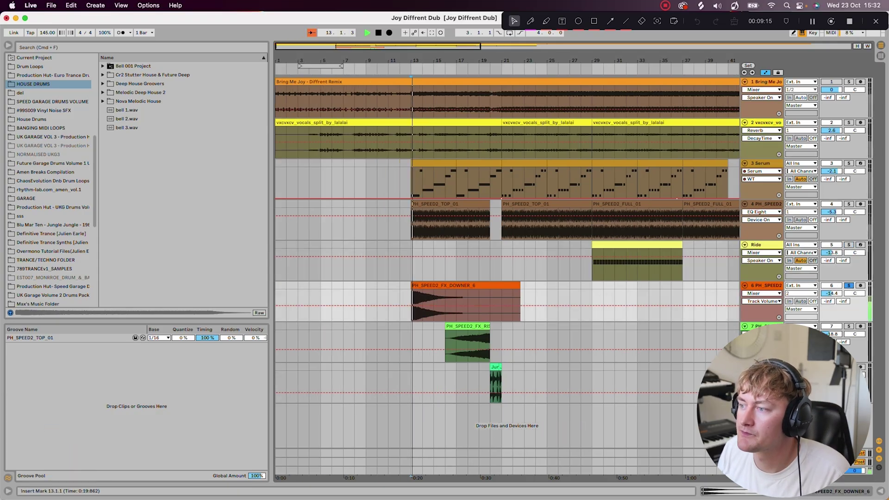
click(849, 285)
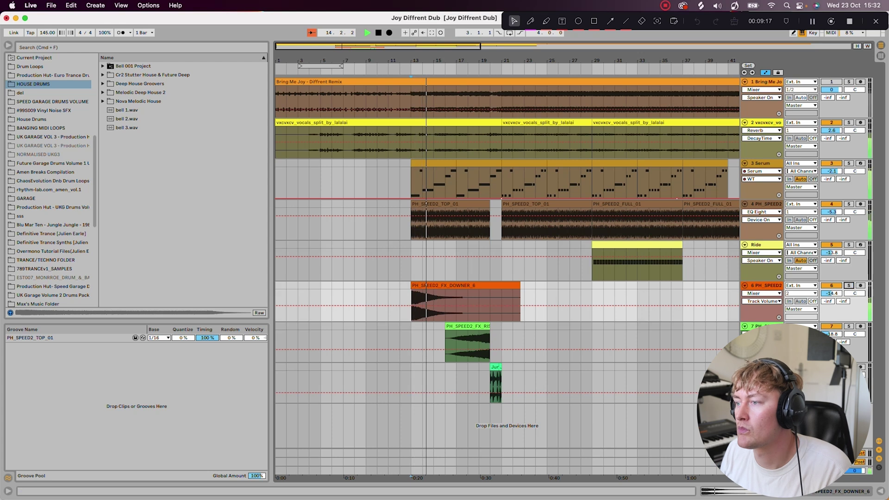
click(850, 286)
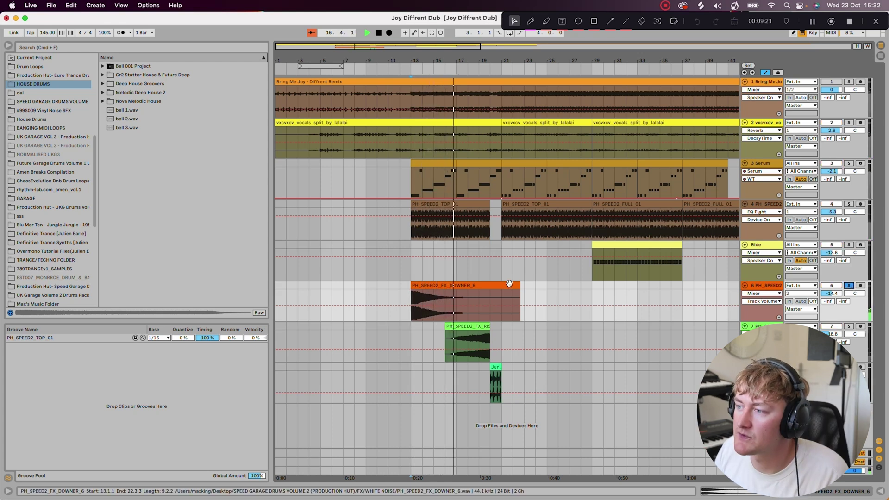
click(849, 326)
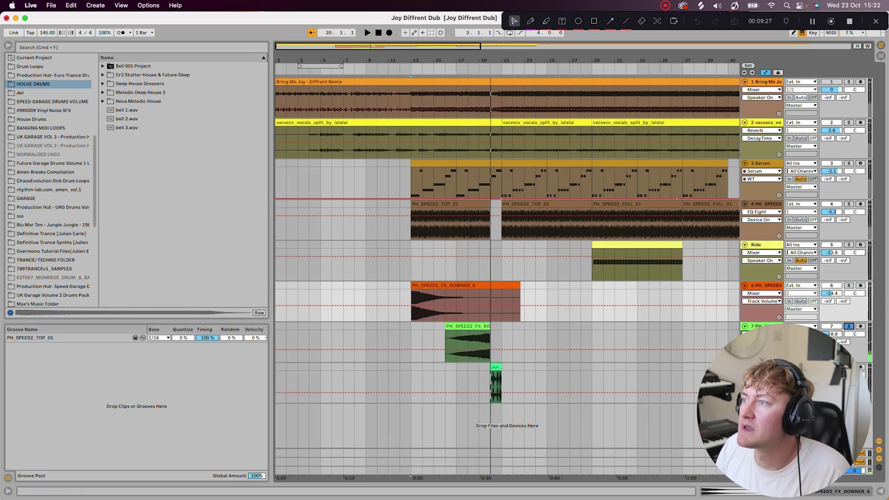
Step: Play the transition around bar 20 to hear the jungle break fill in the full mix
scroll(493, 381, up, 5)
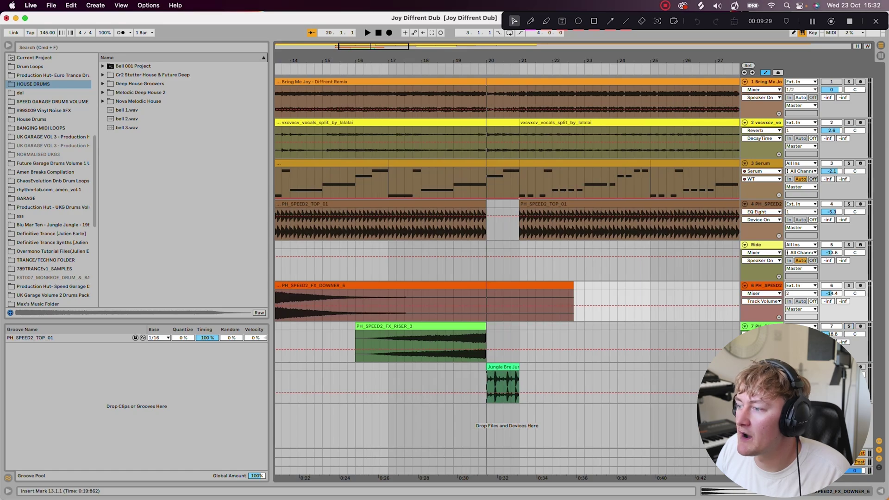
key(space)
key(space)
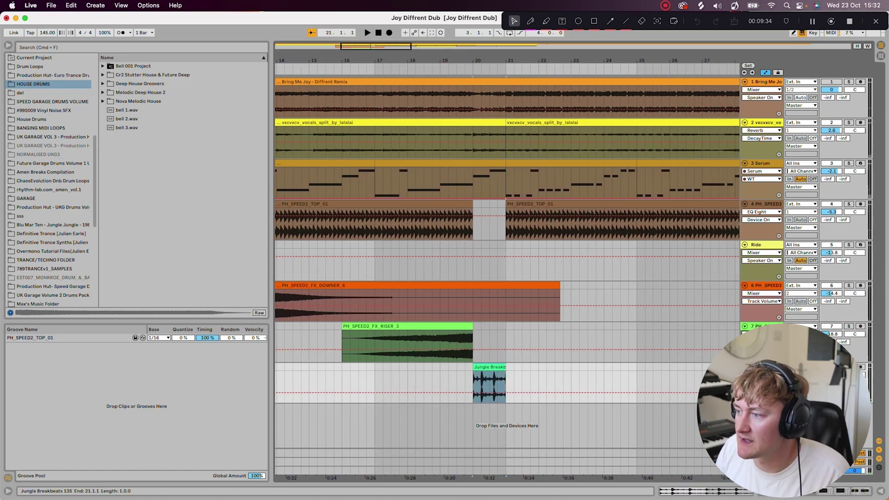
key(space)
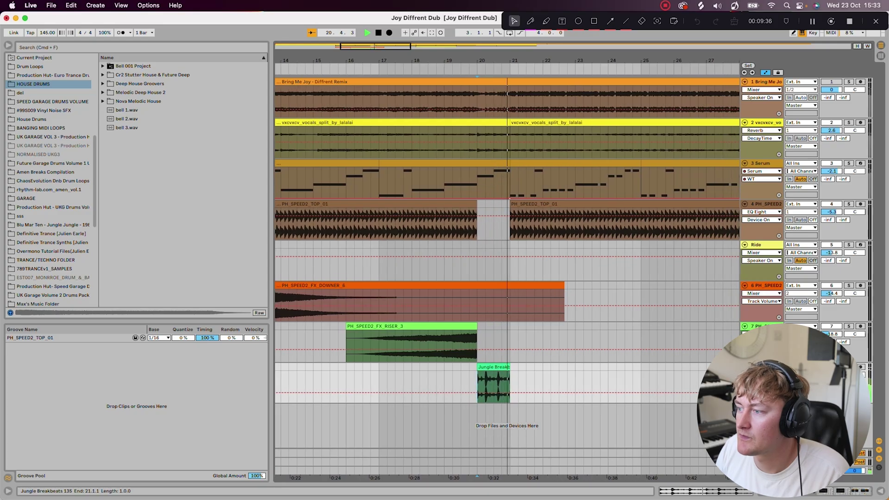
key(space)
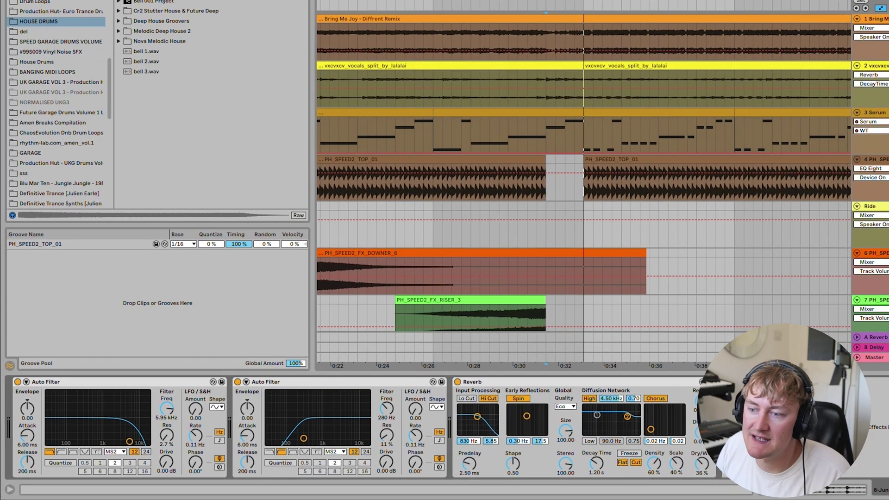
Step: Select the jungle break clip at bar 20 and play it soloed with its Reverb active
scroll(584, 186, down, 3)
click(560, 266)
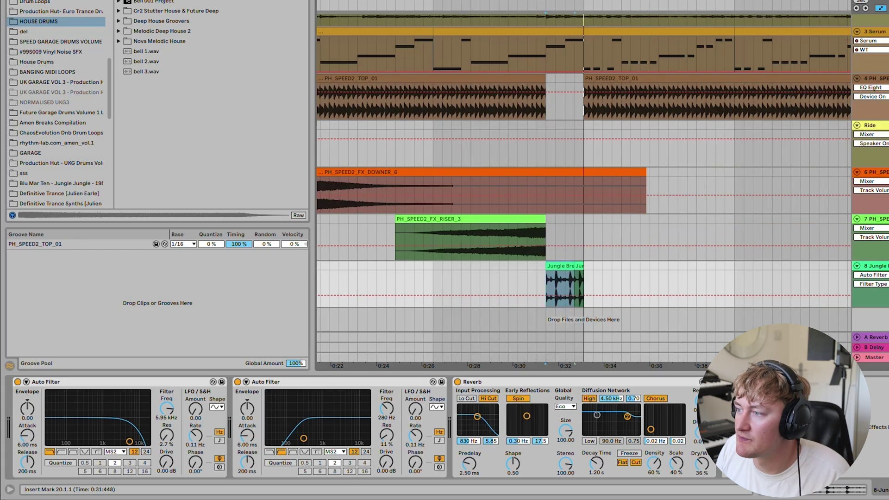
click(565, 288)
key(space)
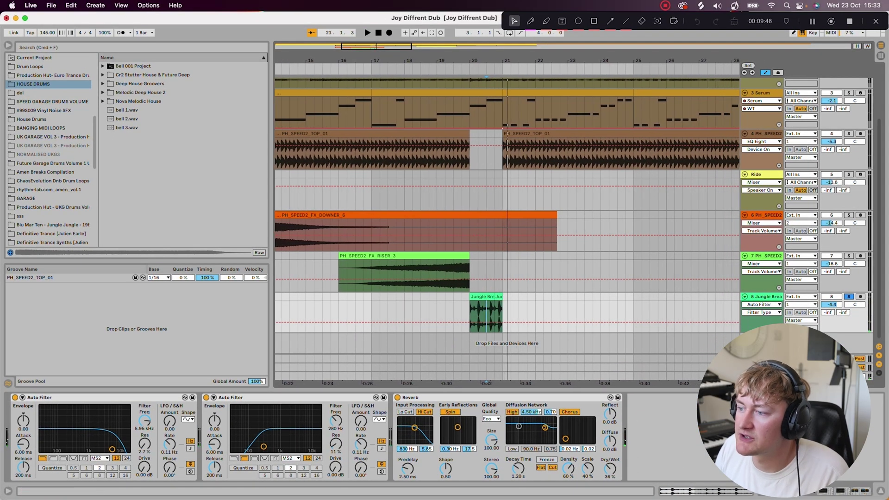
Step: Play the soloed jungle break from bar 20 with its Reverb bypassed and switch the Reverb back on
key(space)
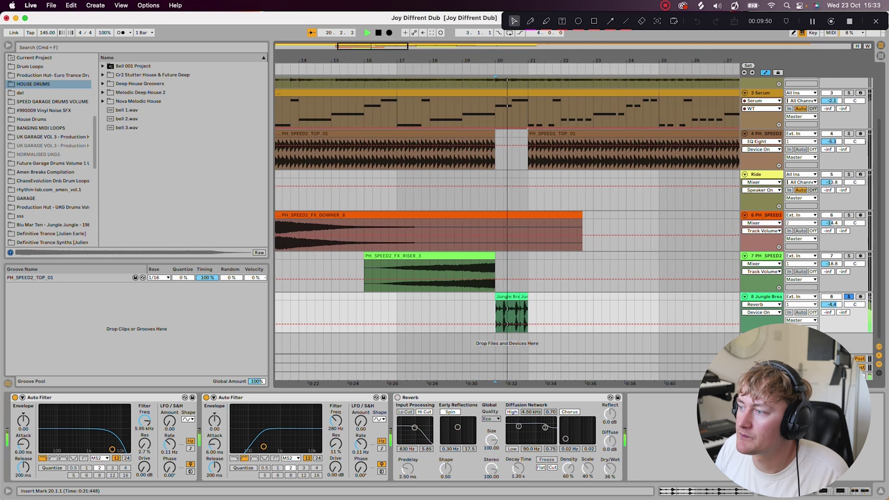
key(space)
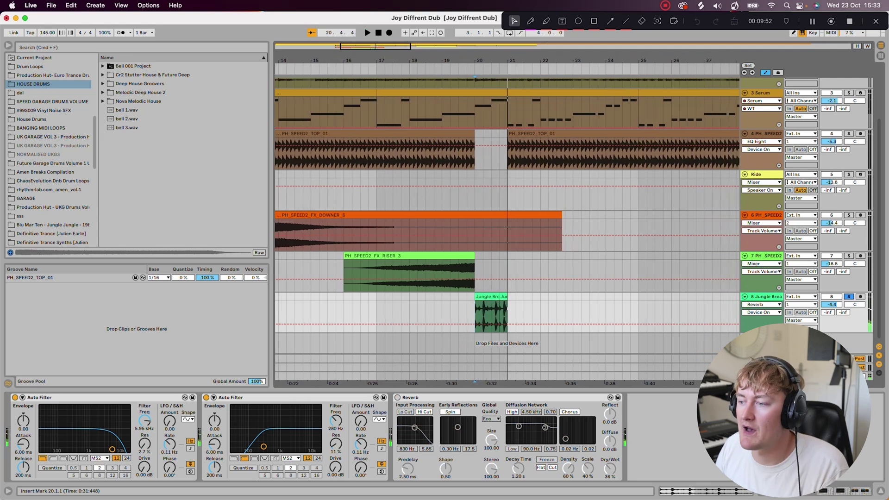
click(397, 398)
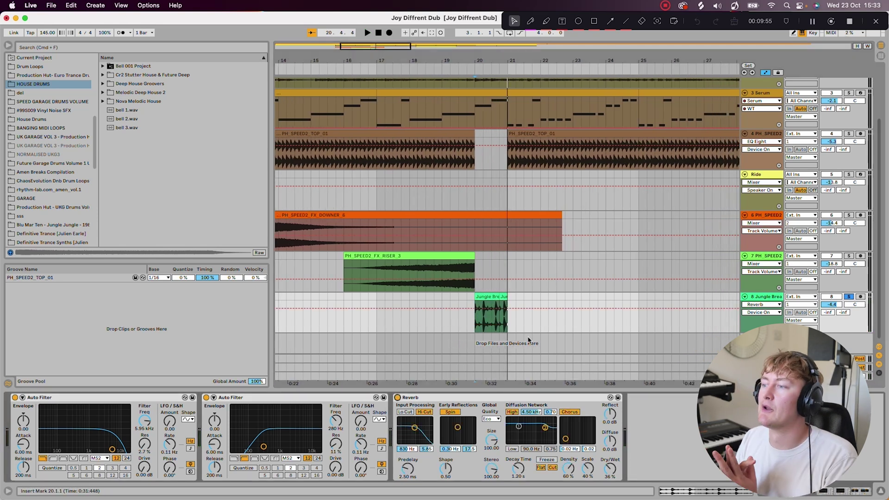